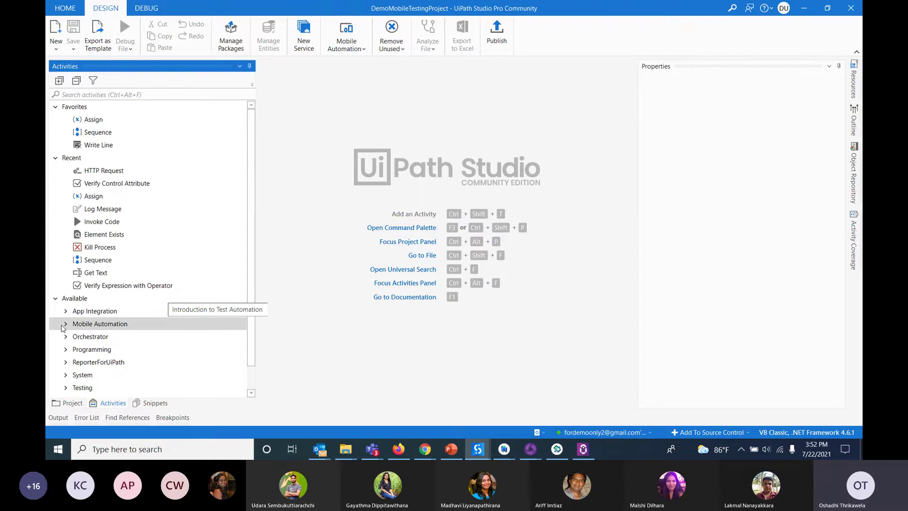
Step: Expand the Mobile Automation activities, open Mobile Device Manager in a maximized window, and show its devices list
left_click(64, 325)
scroll(106, 374, "down", 2)
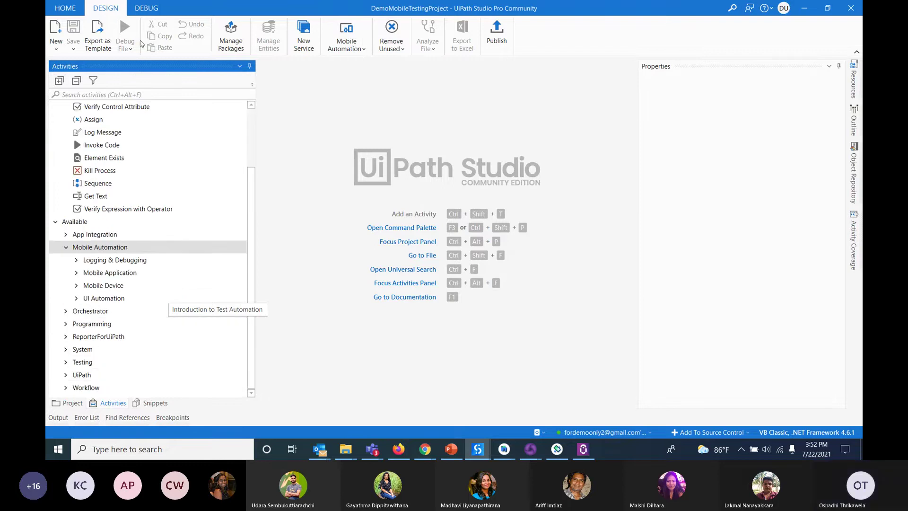
left_click(346, 48)
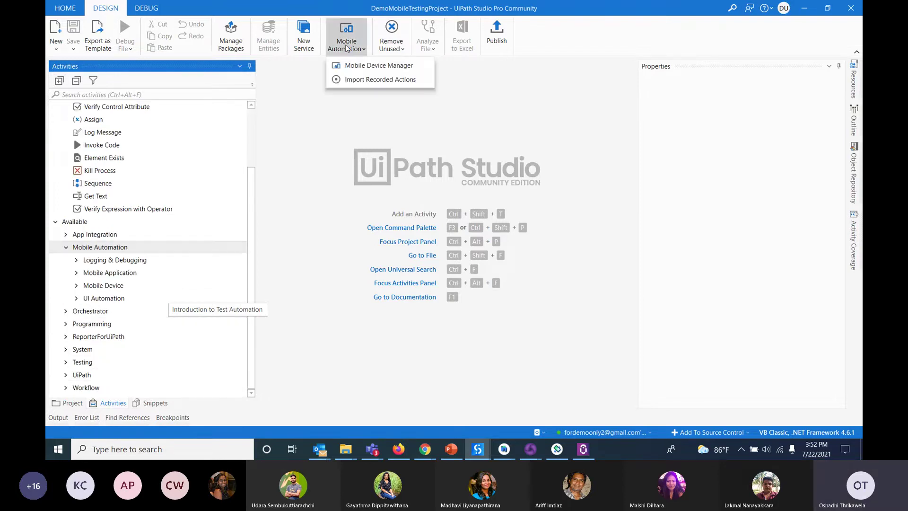
left_click(362, 66)
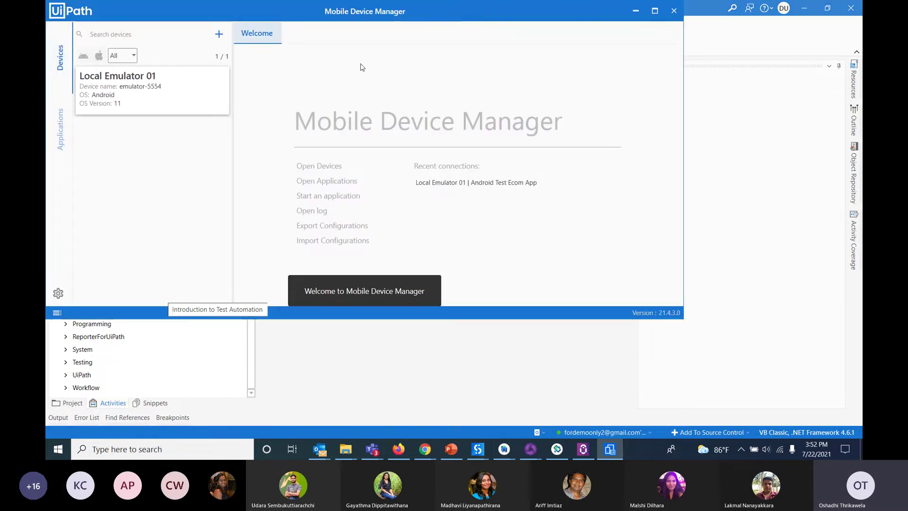
left_click(654, 10)
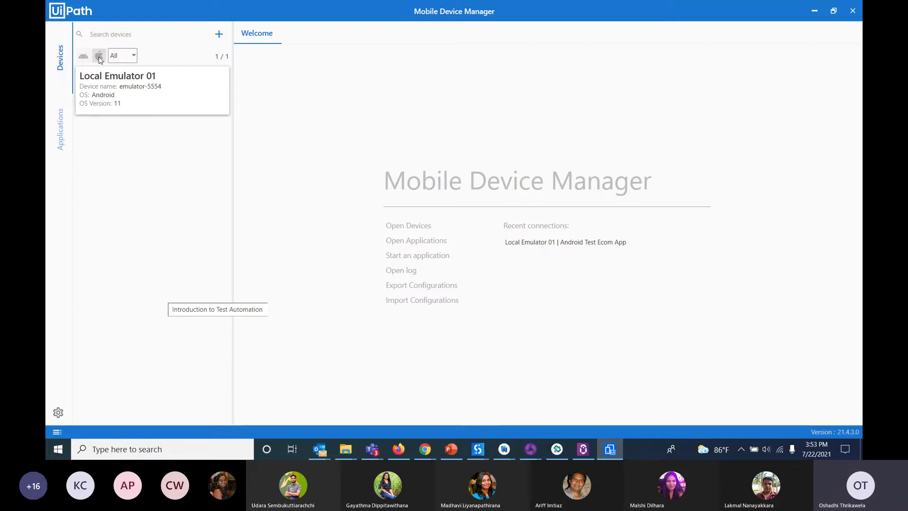
left_click(55, 149)
left_click(60, 55)
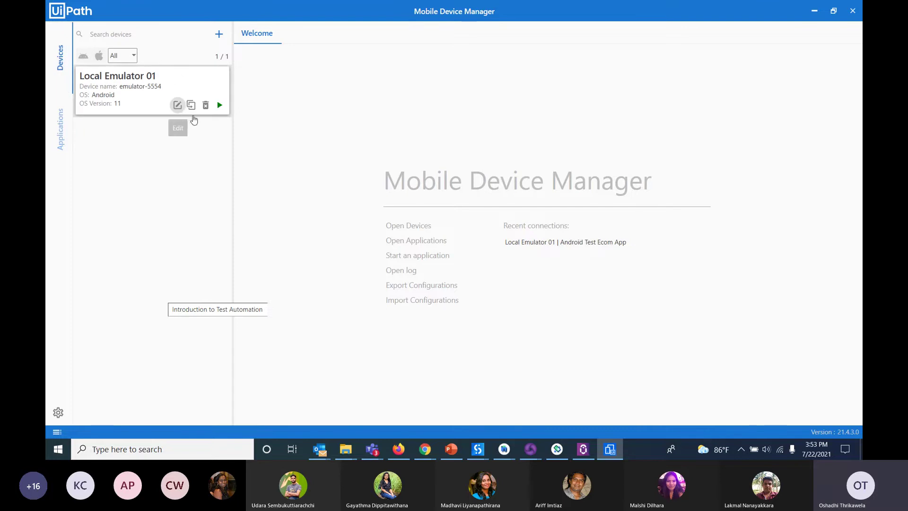
Step: Examine the Local Emulator 01 device's Appium URL, platform, device name and platform version, and close its settings without saving
left_click(177, 104)
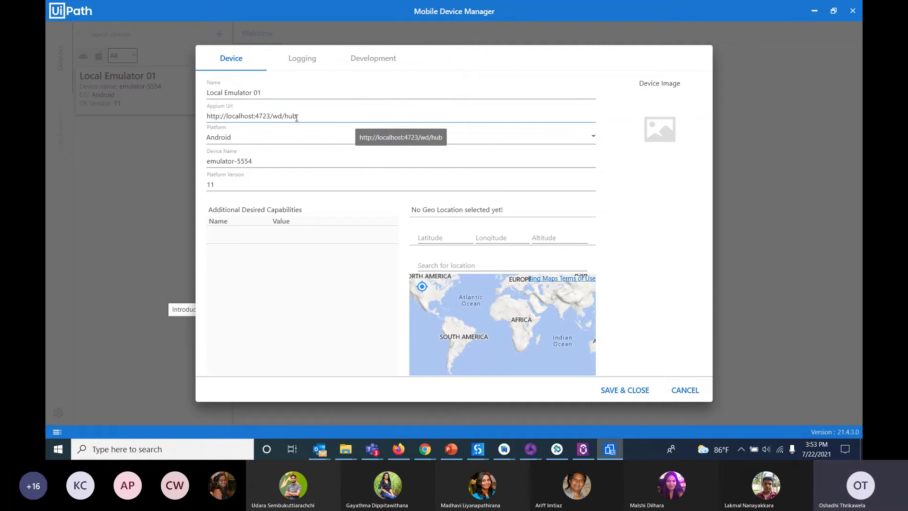
left_click(233, 141)
left_click(233, 142)
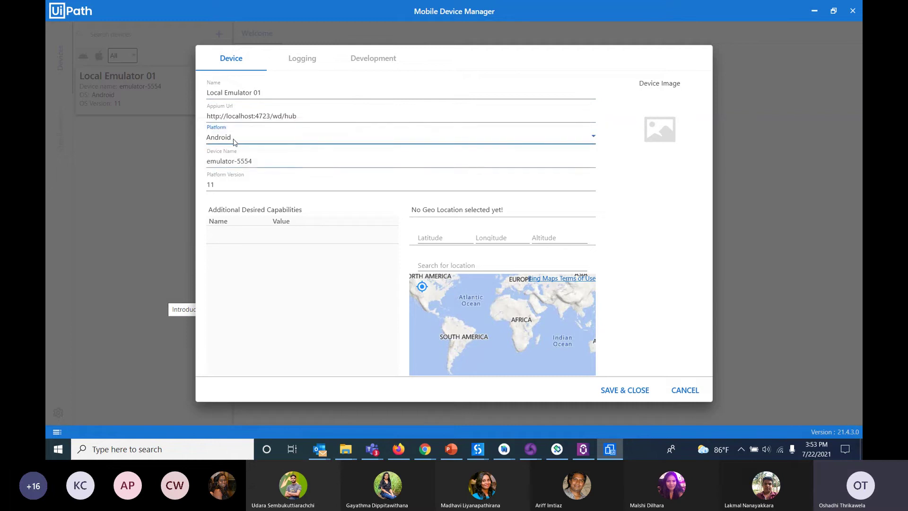
double_click(245, 161)
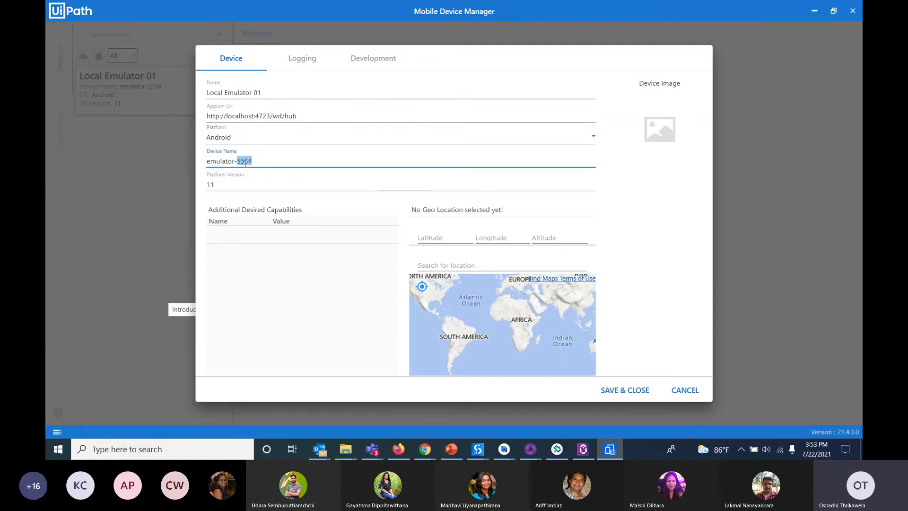
left_click(263, 185)
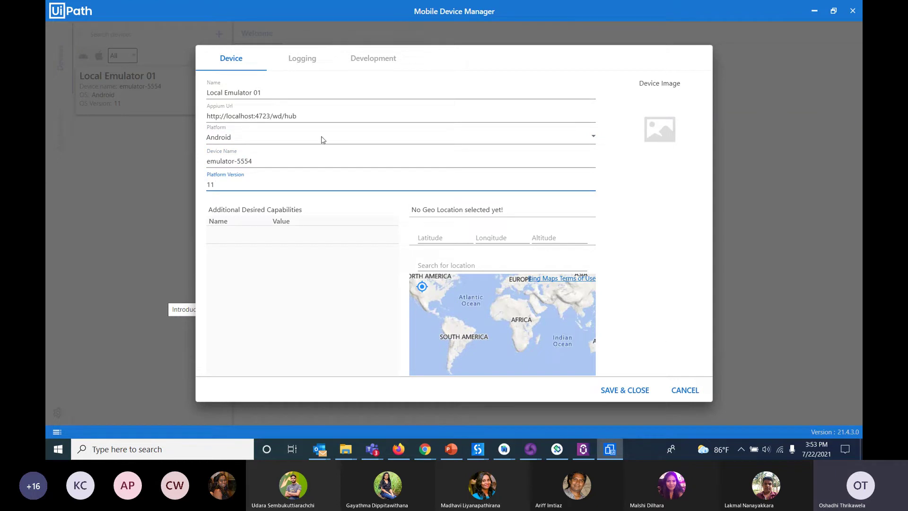
left_click(687, 392)
Step: Examine the Android Test Ecom App's APK address and its App and Web options, discard any edits, and return to the devices list
left_click(58, 141)
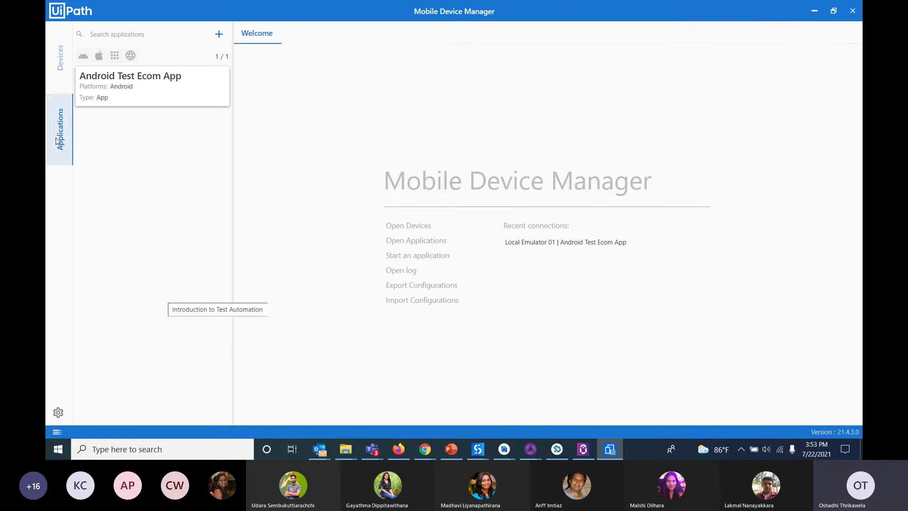
left_click(176, 95)
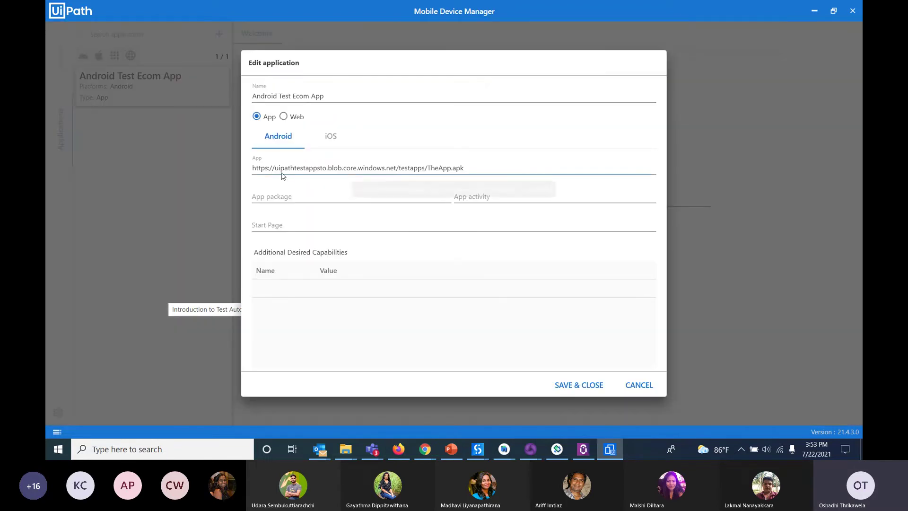
left_click_drag(268, 168, 462, 167)
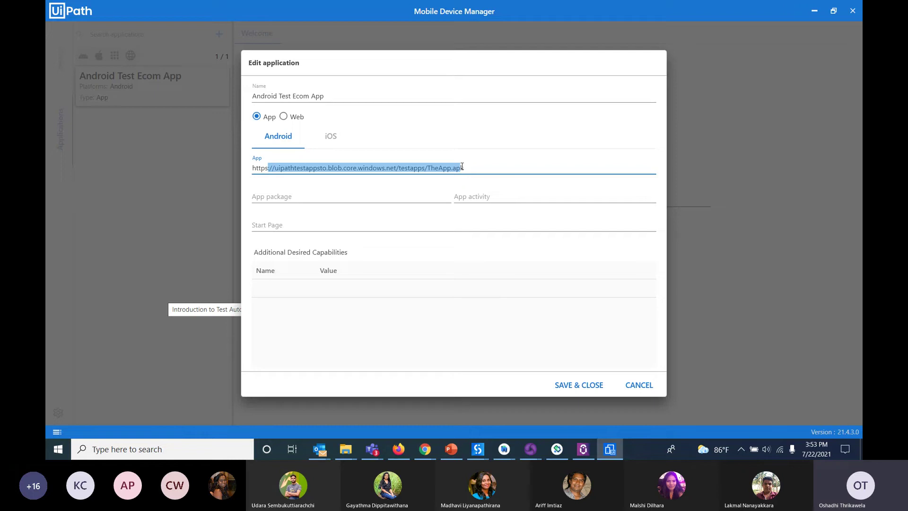
left_click(295, 117)
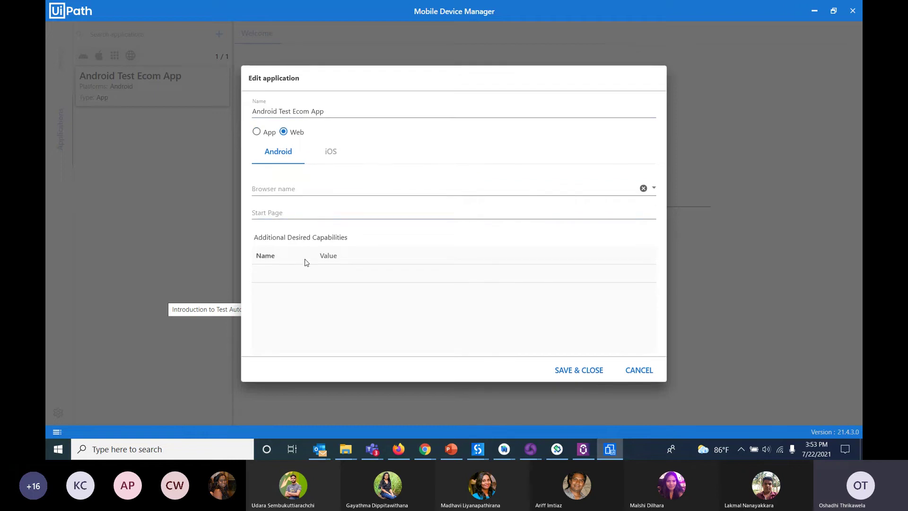
left_click(257, 133)
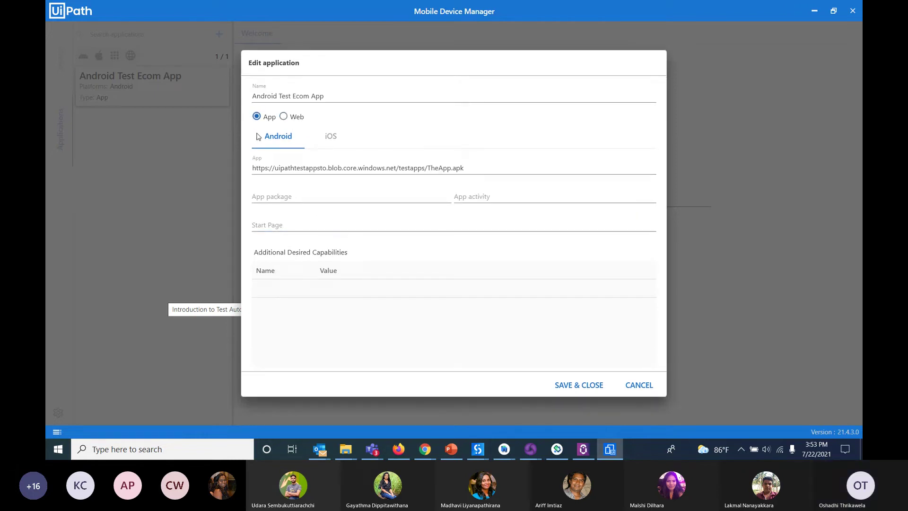
left_click(656, 391)
left_click(58, 57)
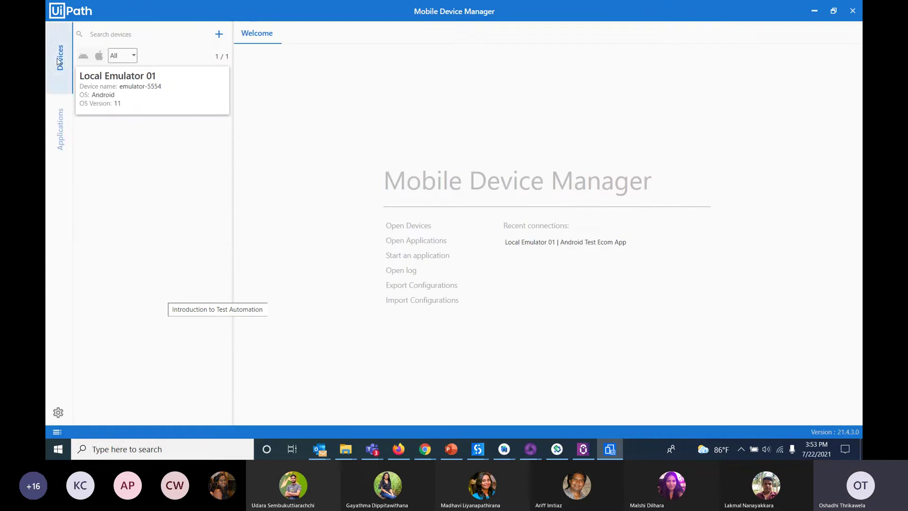
left_click(58, 132)
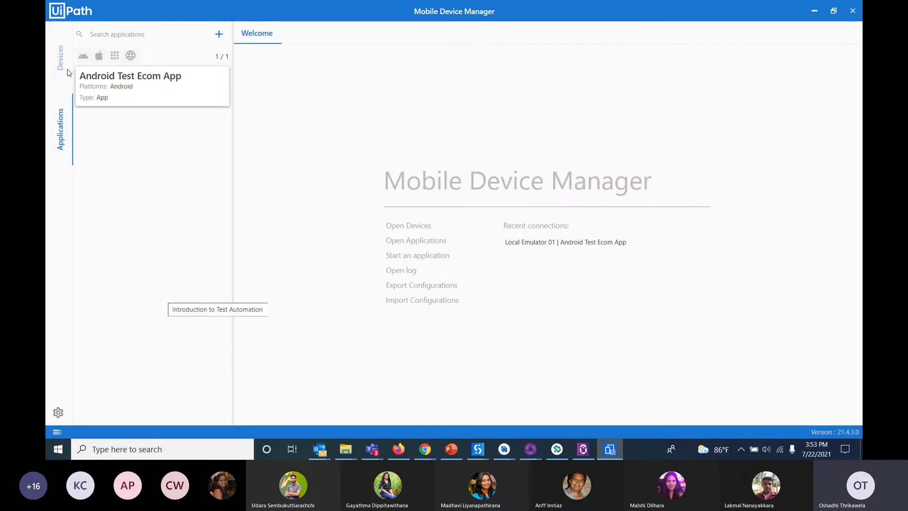
left_click(60, 54)
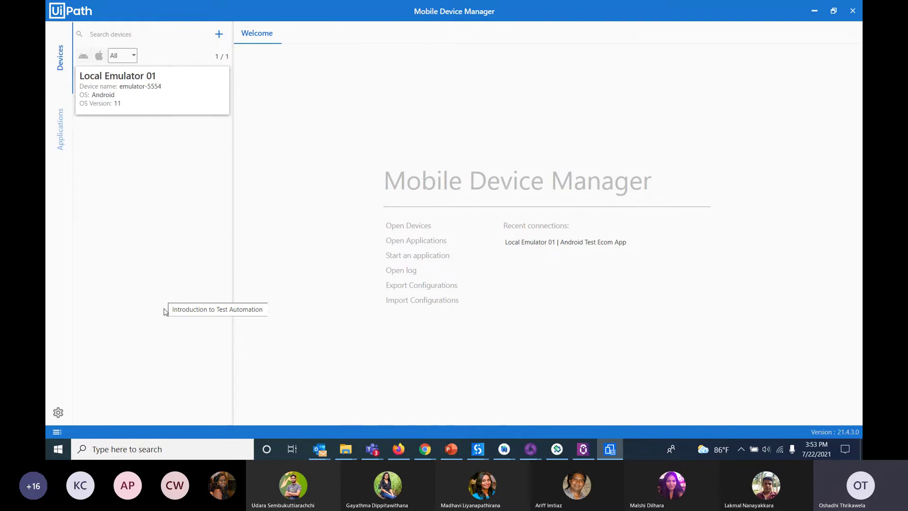
Step: Fill in a new connection with the Local Emulator 01 device and the Android Test Ecom App application, and cancel it
left_click(216, 105)
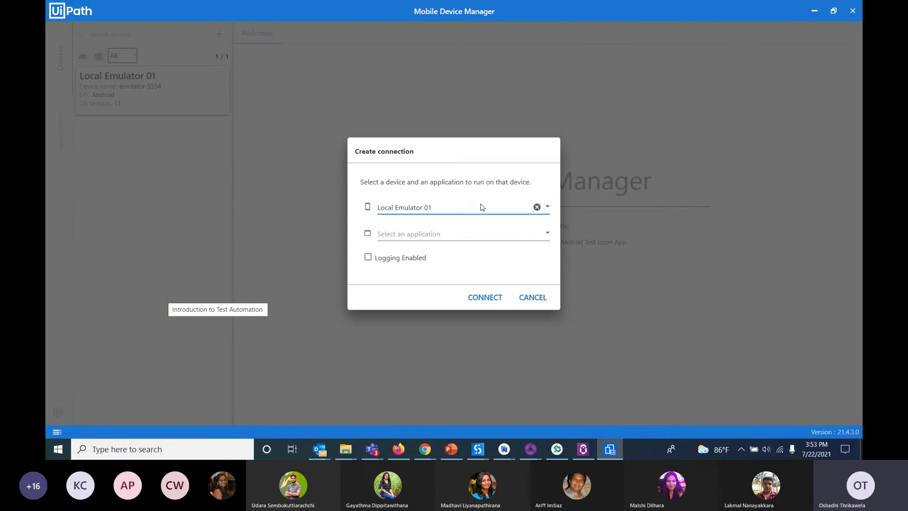
left_click(481, 207)
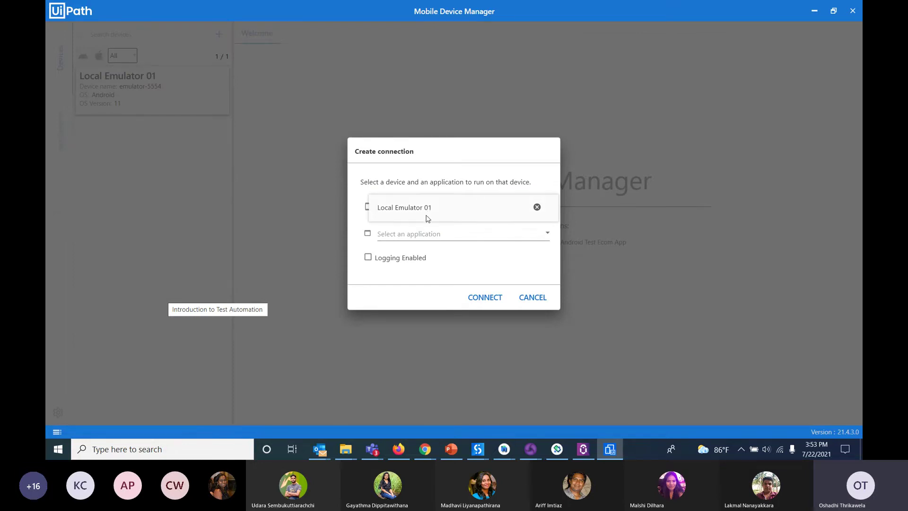
left_click(422, 235)
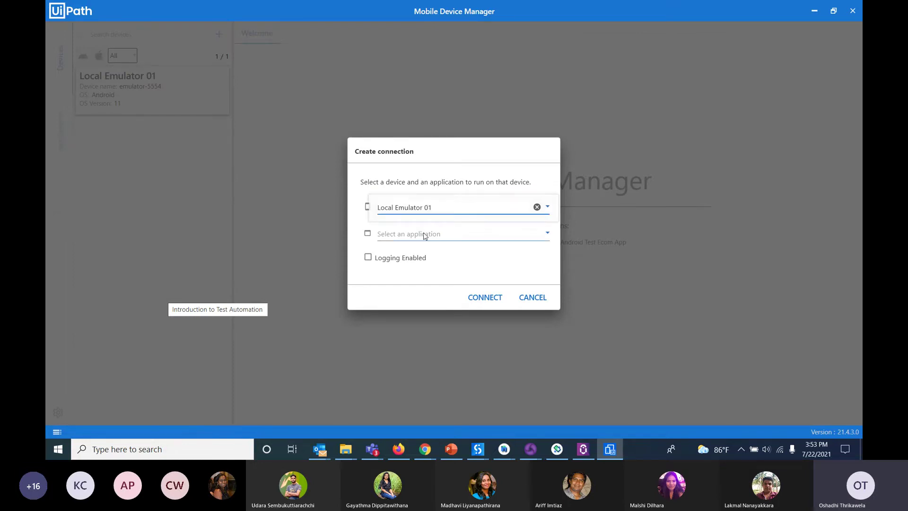
left_click(424, 235)
left_click(427, 253)
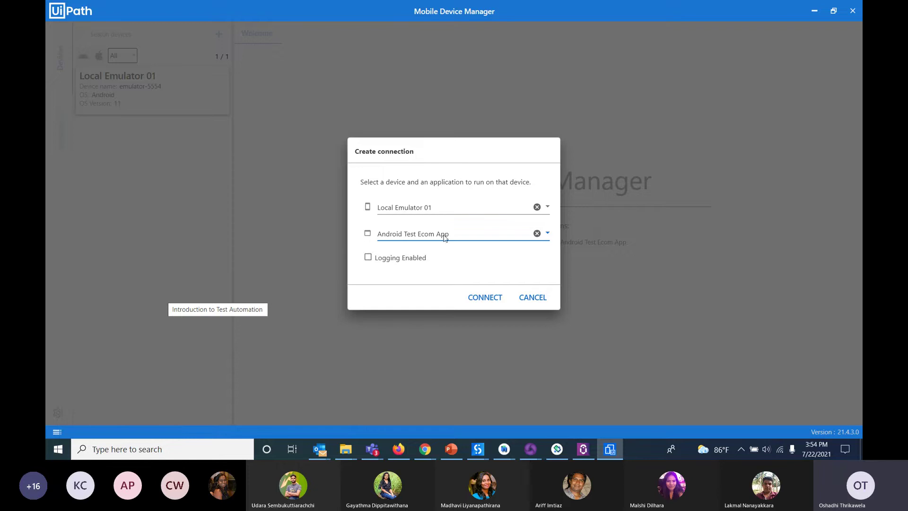
left_click(533, 298)
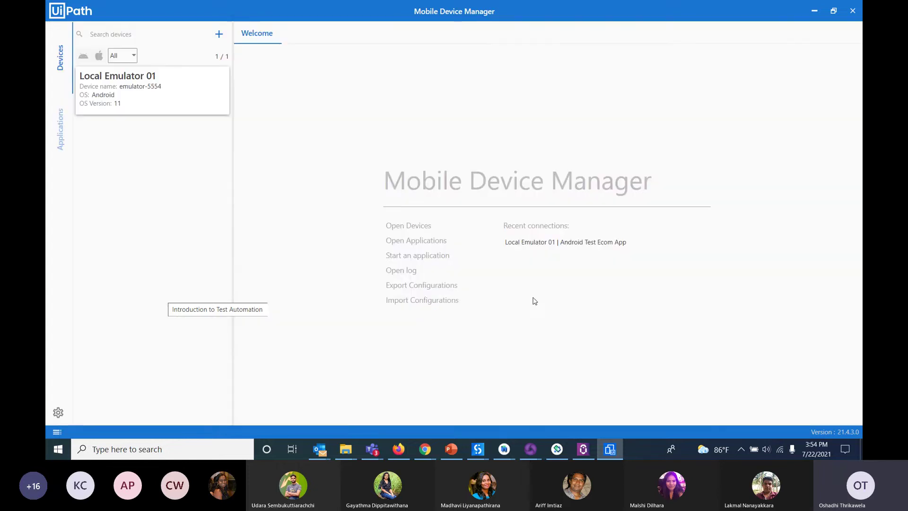
Step: Bring up the Appium and Android emulator windows, and close the unresponsive System UI on the emulator
left_click(587, 451)
left_click(836, 141)
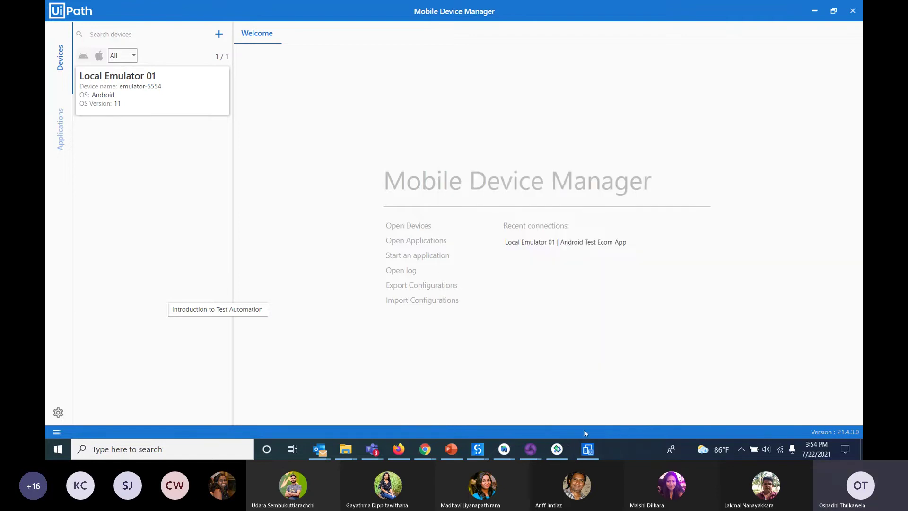
mouse_move(537, 454)
left_click(565, 393)
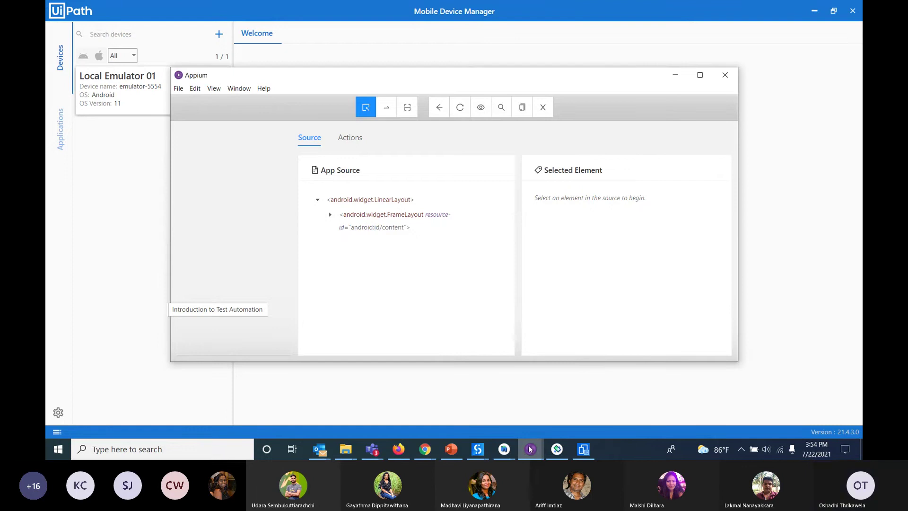
left_click(565, 452)
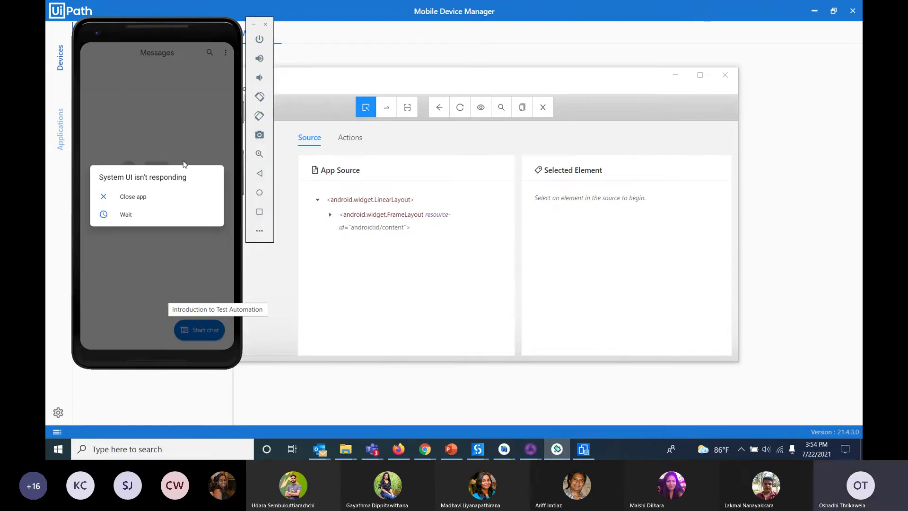
left_click(133, 197)
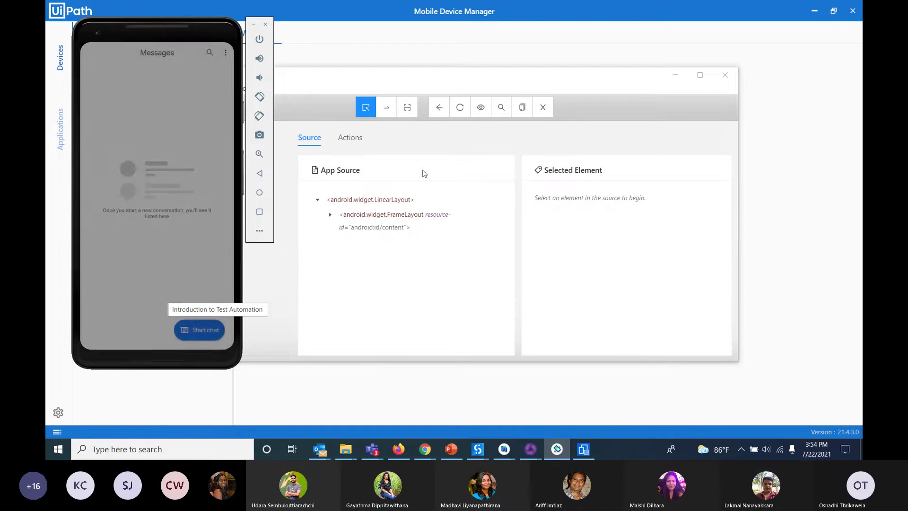
left_click(489, 306)
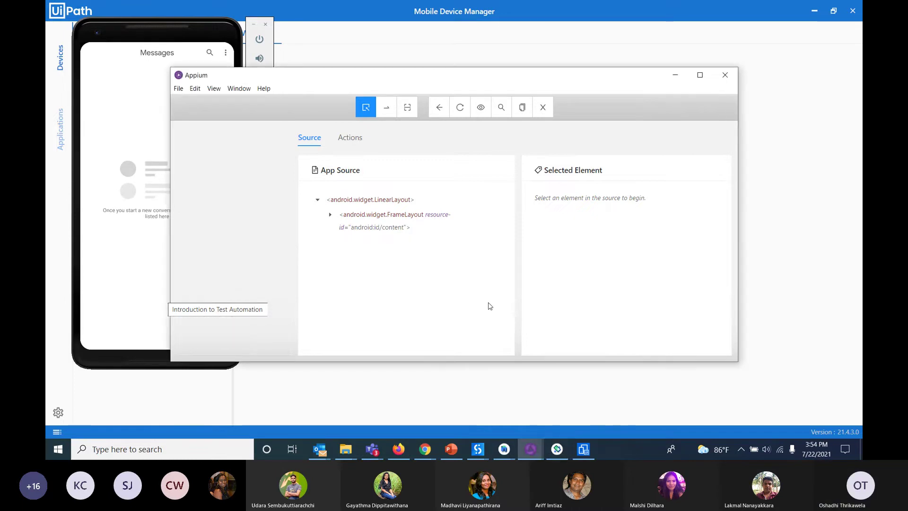
Step: Switch to DemoMobileTestingProject in UiPath Studio and open the MOBTC001 test case from the project files
left_click(477, 449)
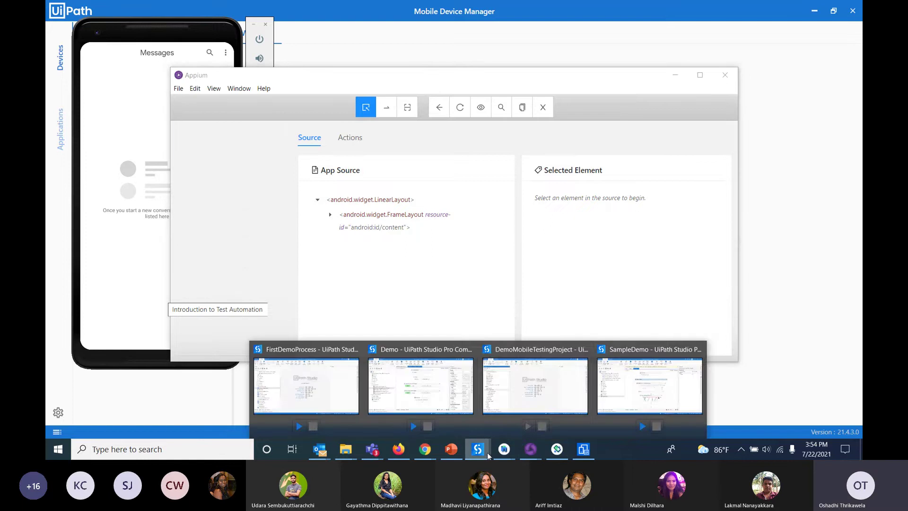
left_click(541, 409)
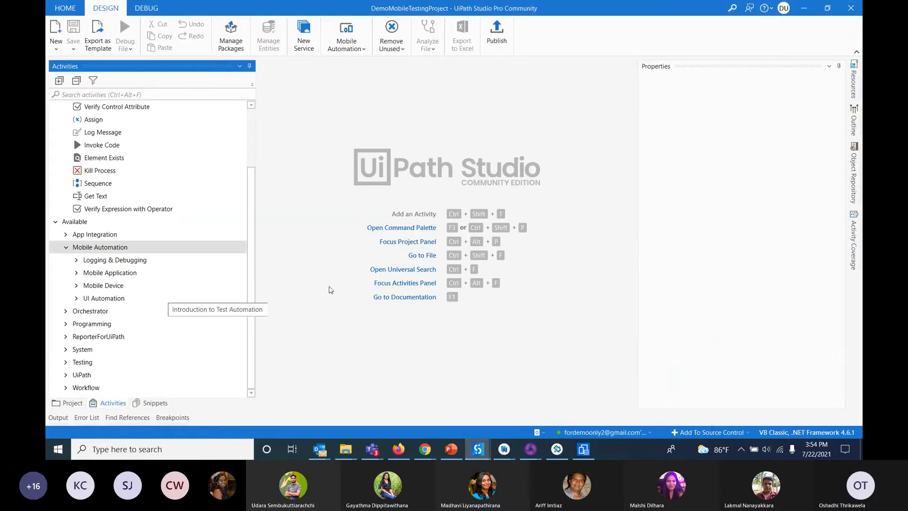
left_click(71, 403)
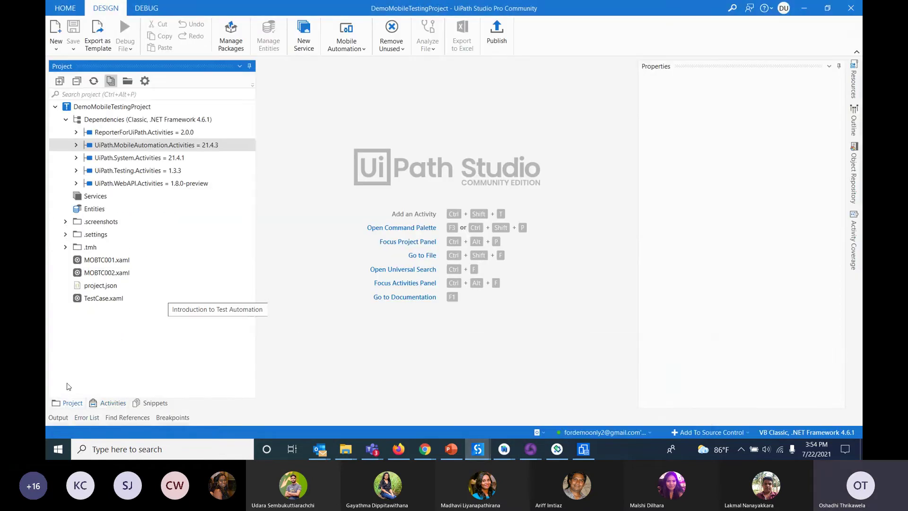
double_click(104, 259)
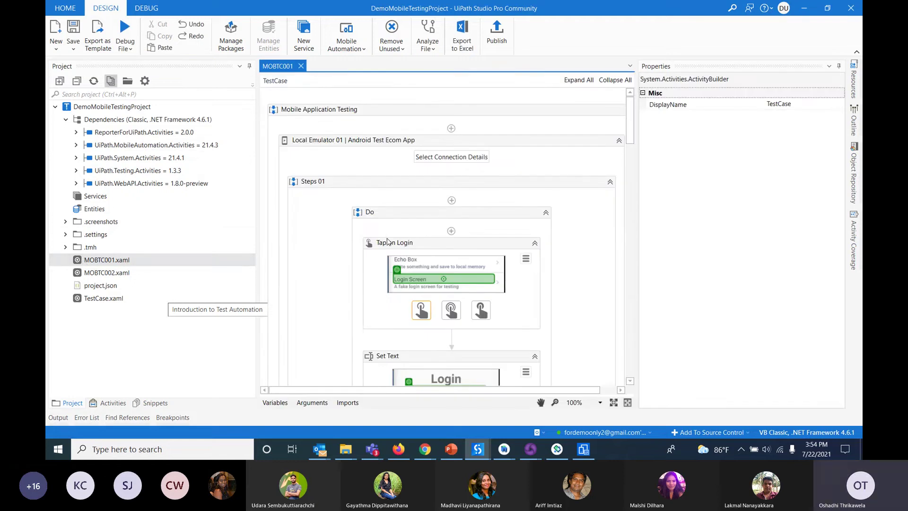
Step: Examine the MOBTC001 workflow's login steps, verification of the alert text, and list steps through to Verification 02
scroll(408, 250, "down", 2)
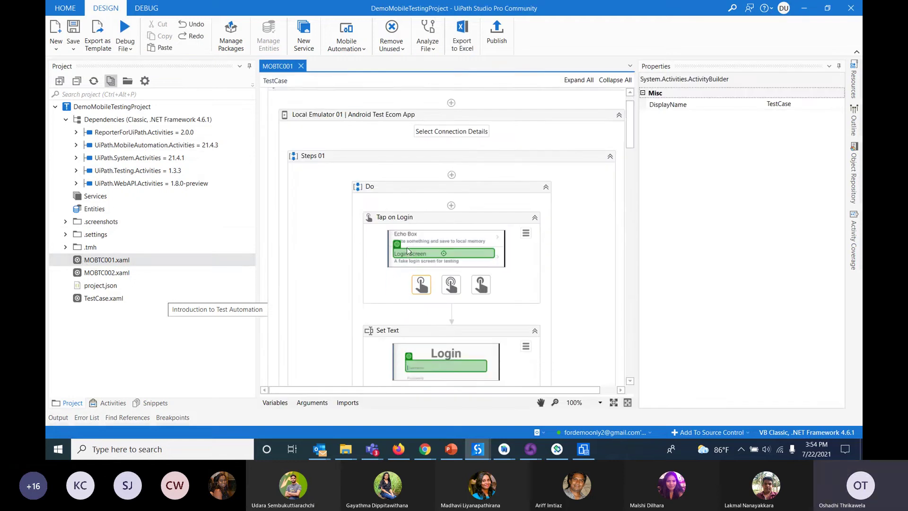
scroll(408, 250, "down", 7)
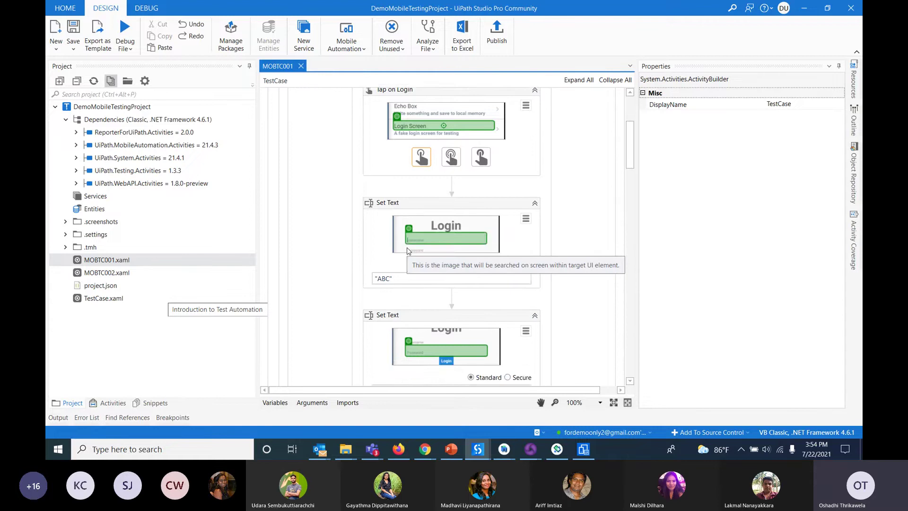
scroll(408, 250, "down", 12)
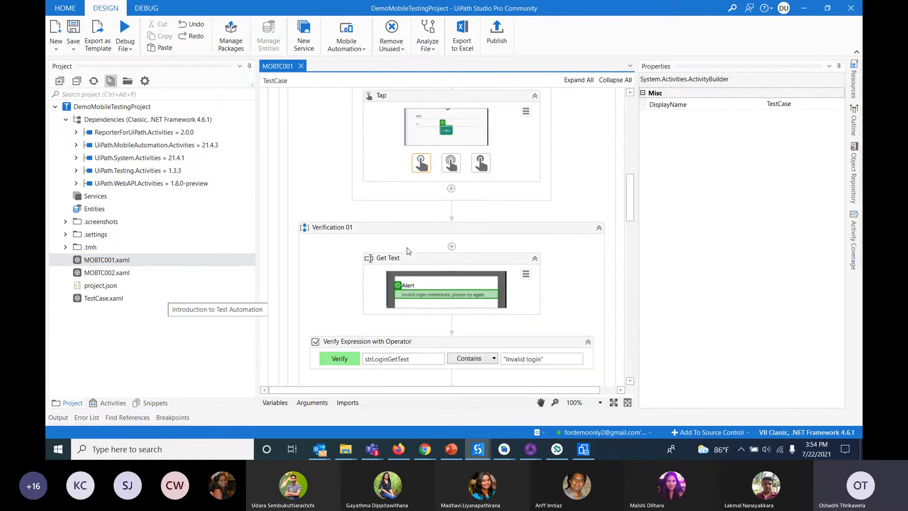
scroll(407, 251, "down", 9)
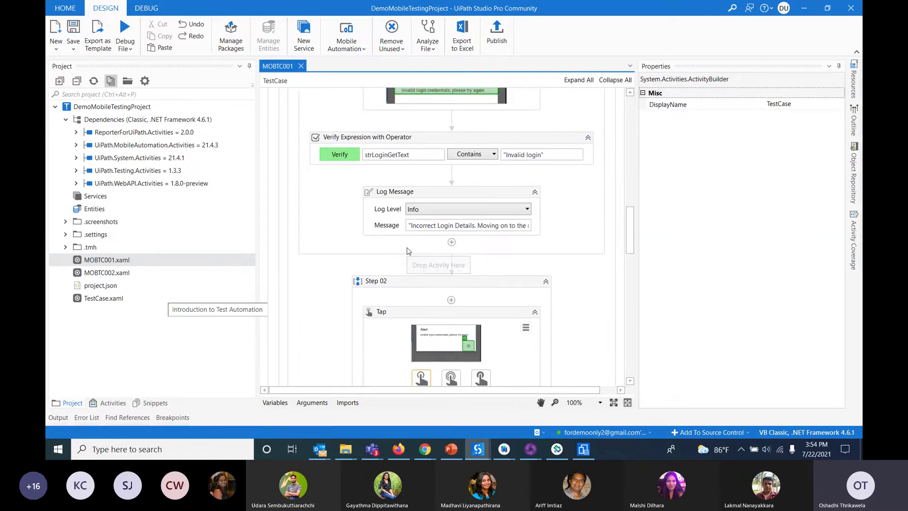
scroll(408, 251, "down", 2)
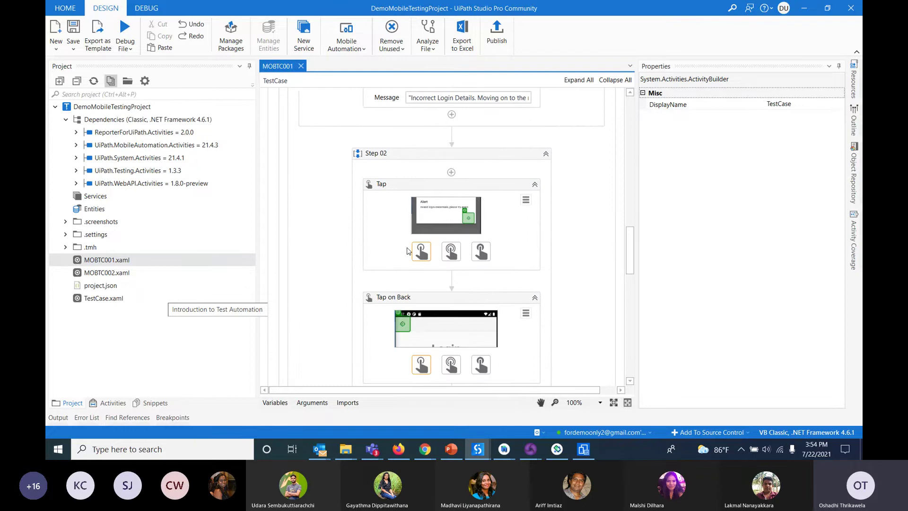
scroll(407, 251, "down", 3)
scroll(407, 251, "down", 15)
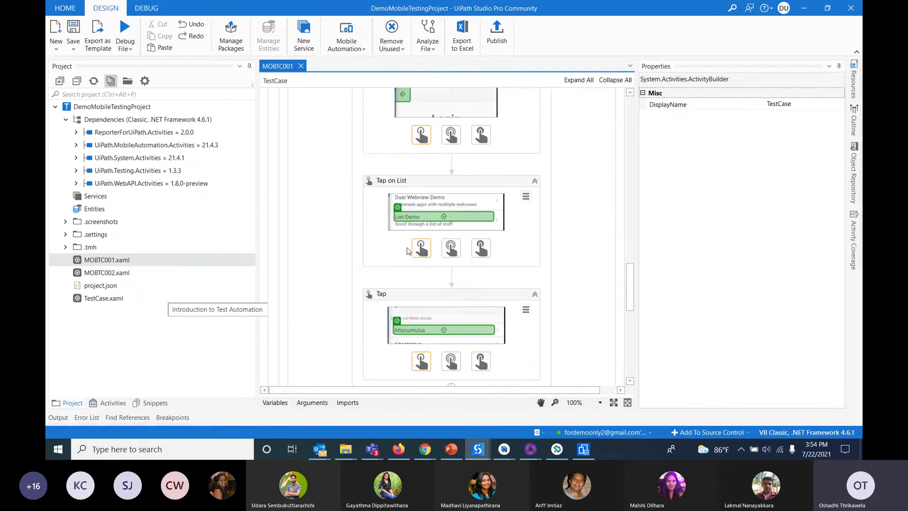
scroll(407, 250, "up", 6)
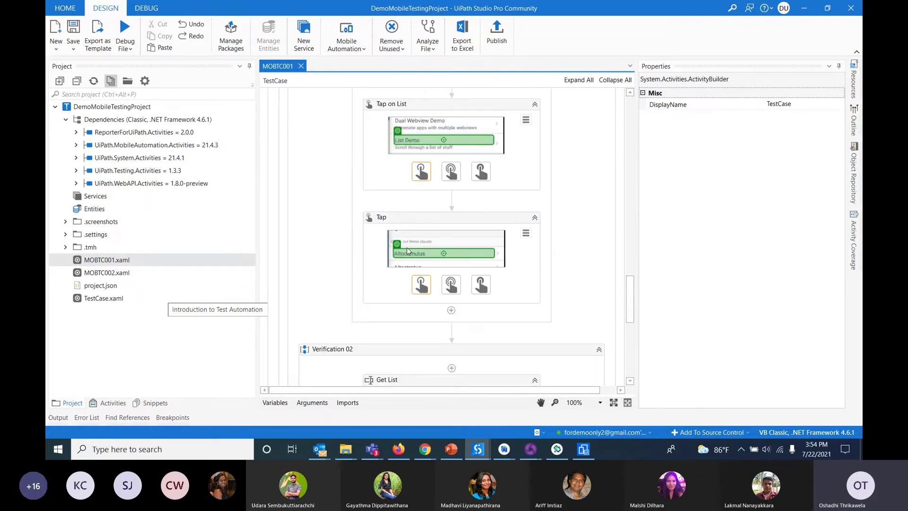
Step: Run the MOBTC001 test case without debugging and bring up Mobile Device Manager to watch the execution
left_click(125, 47)
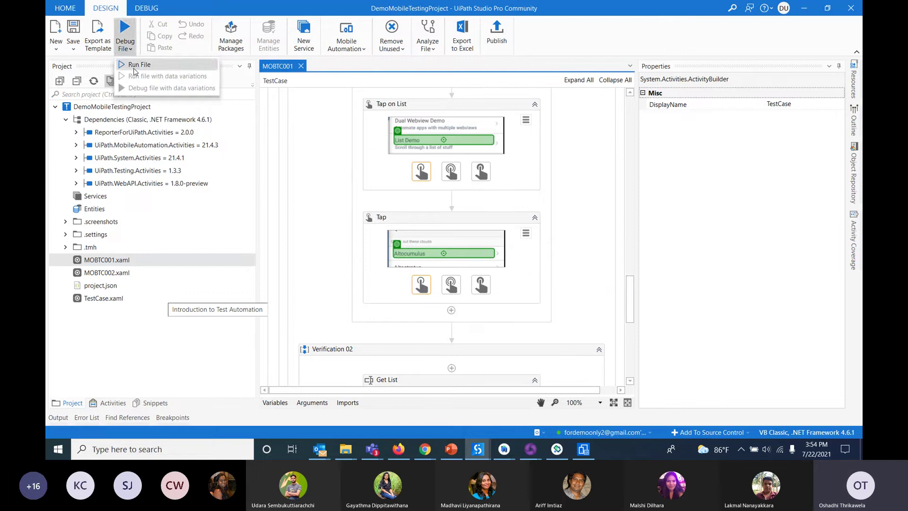
left_click(134, 66)
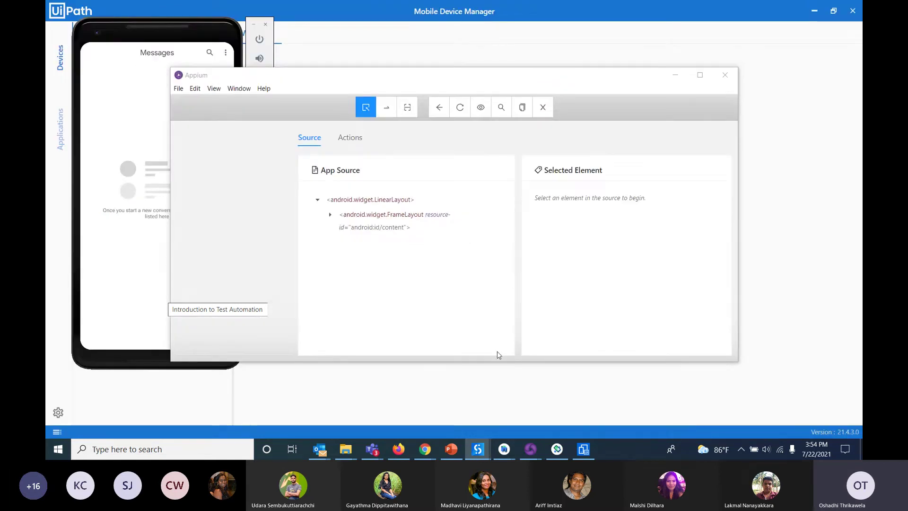
left_click(583, 450)
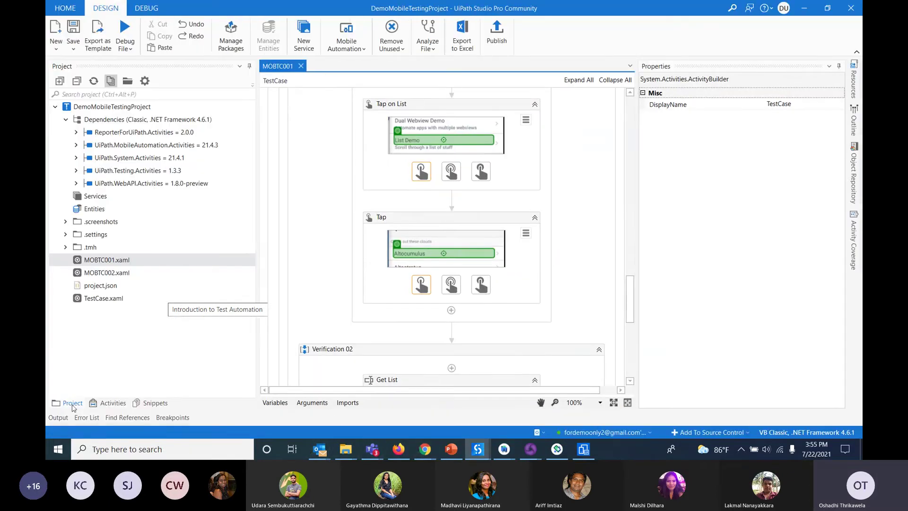
Step: Inspect the login and list verification entries in the MOBTC001 run output, and pin the output view open
left_click(59, 417)
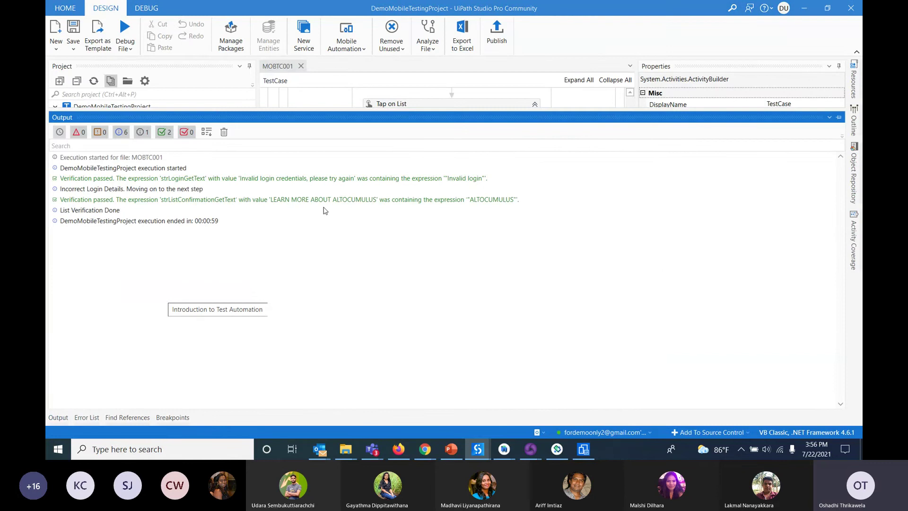
left_click(317, 181)
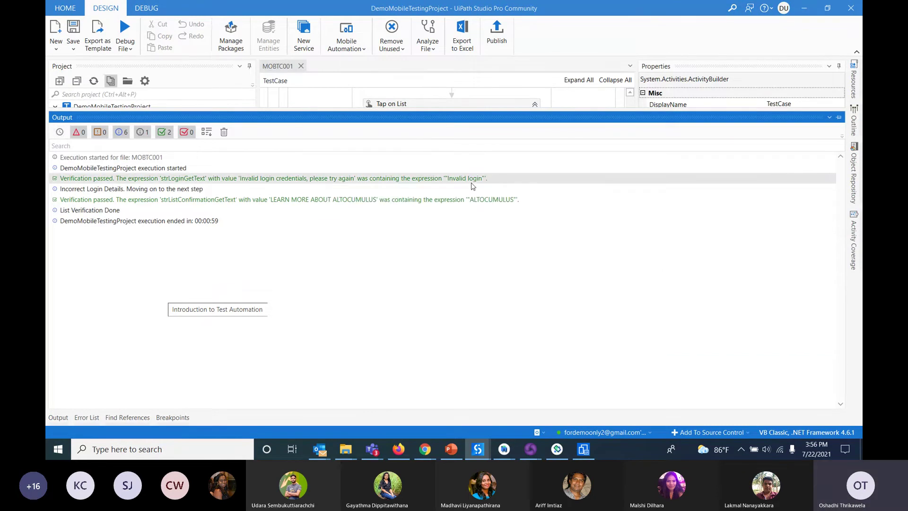
left_click(441, 200)
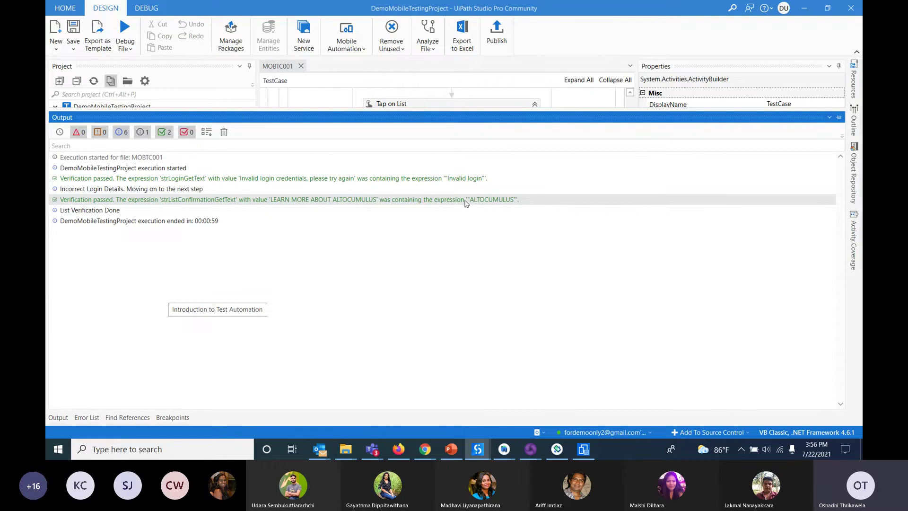
left_click(839, 117)
Step: Open the MOBTC002 test case from the project files
scroll(219, 208, "down", 2)
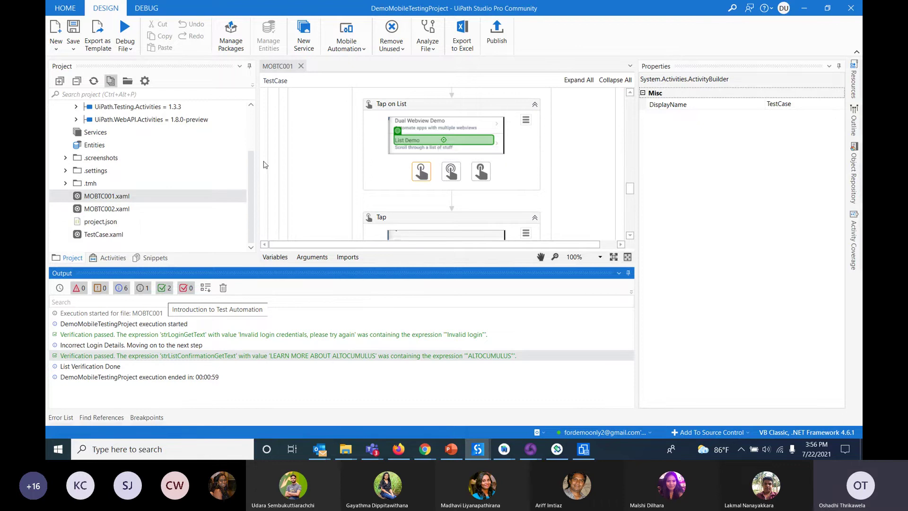
left_click(148, 208)
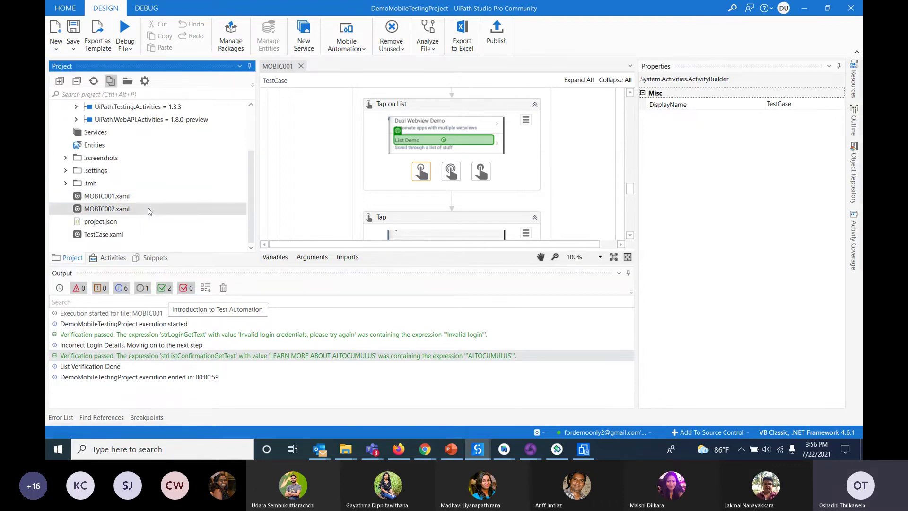
double_click(149, 209)
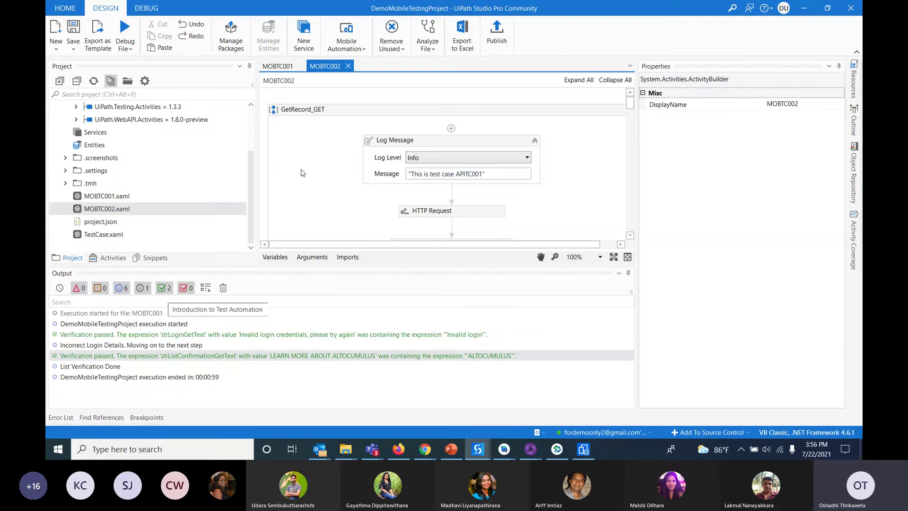
Step: Examine the MOBTC002 workflow's HTTP Request properties, JSON deserialization, UserName and UserEmail assignments, and response verifications
scroll(302, 173, "down", 2)
left_click(430, 163)
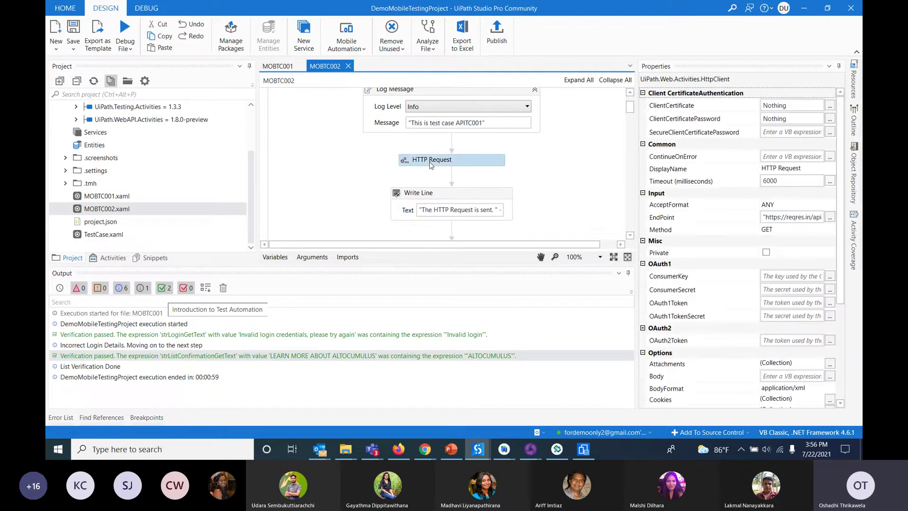
scroll(430, 163, "down", 4)
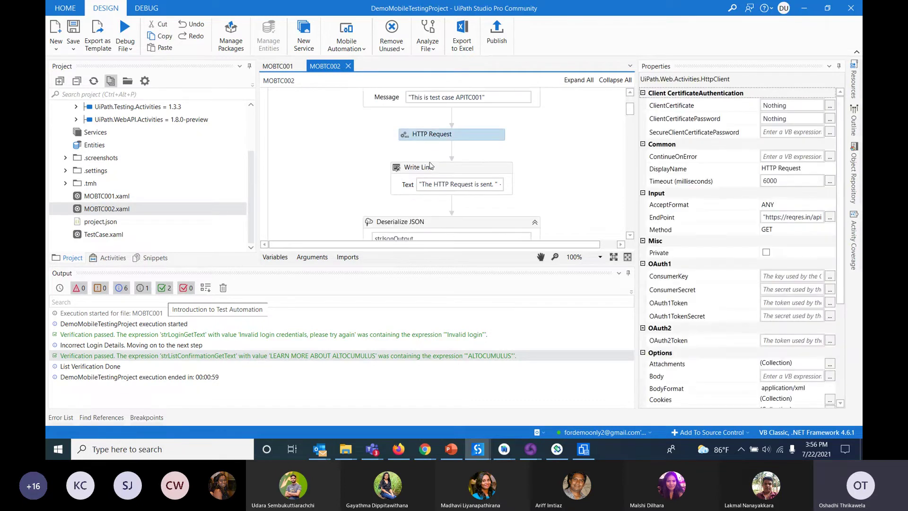
scroll(430, 164, "down", 2)
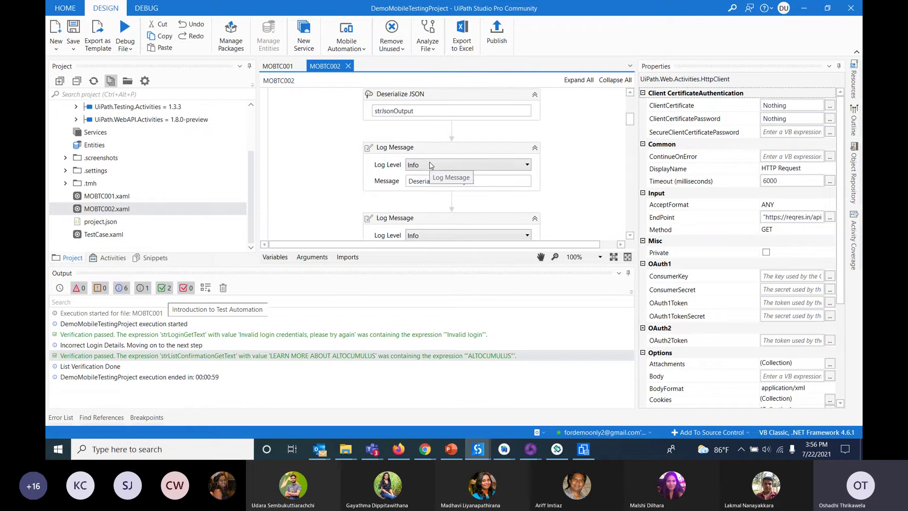
scroll(430, 165, "down", 1)
scroll(431, 165, "down", 4)
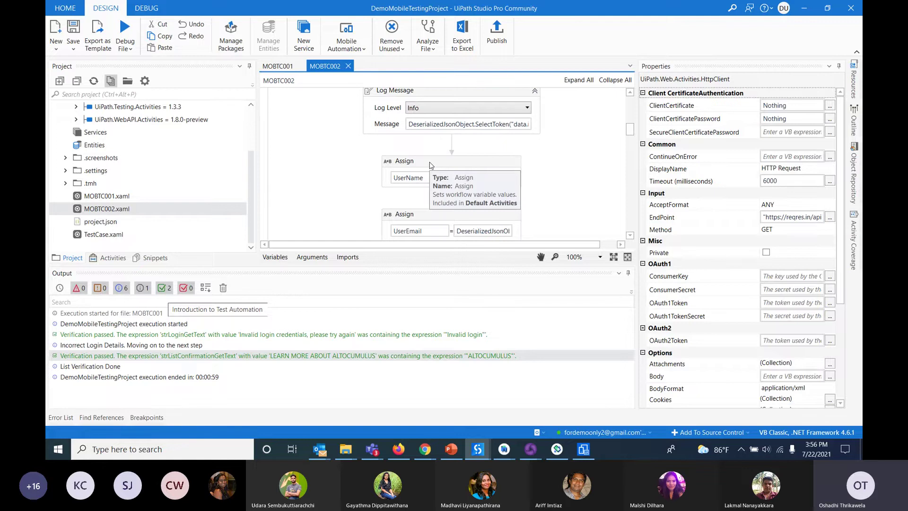
scroll(431, 165, "down", 3)
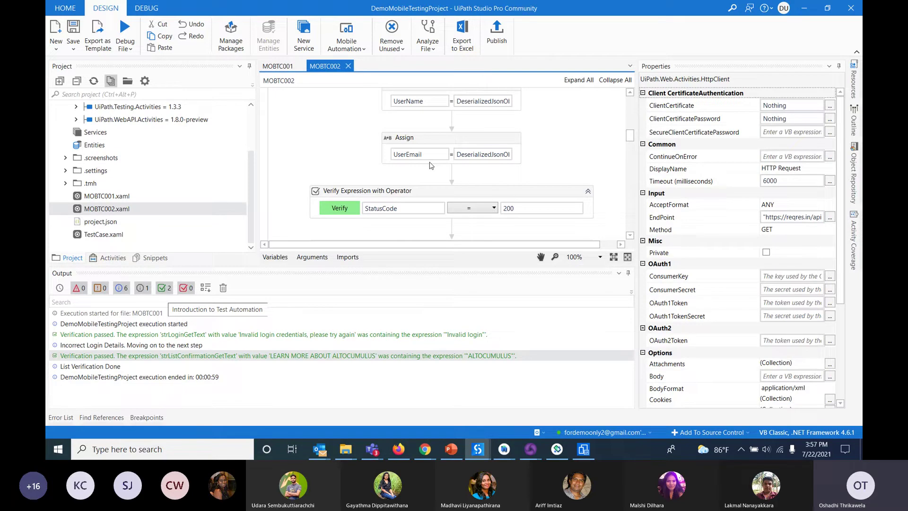
scroll(430, 165, "up", 5)
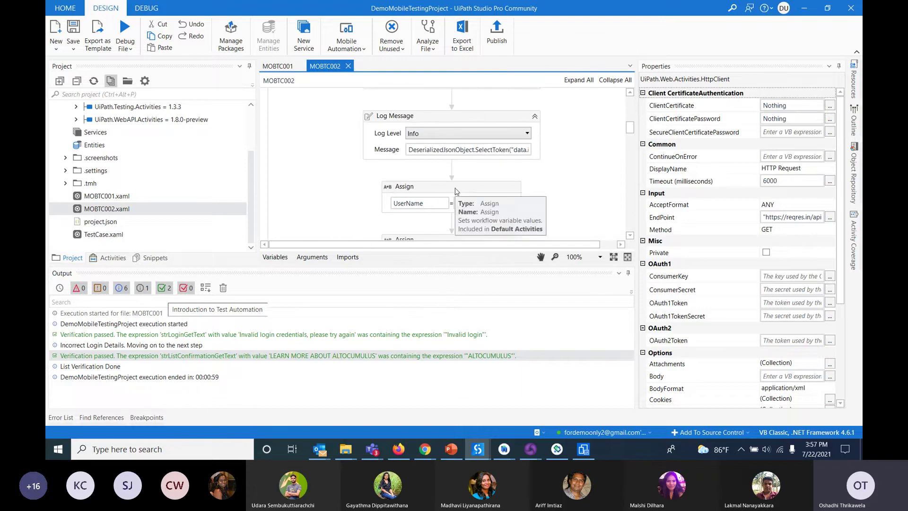
scroll(457, 191, "down", 4)
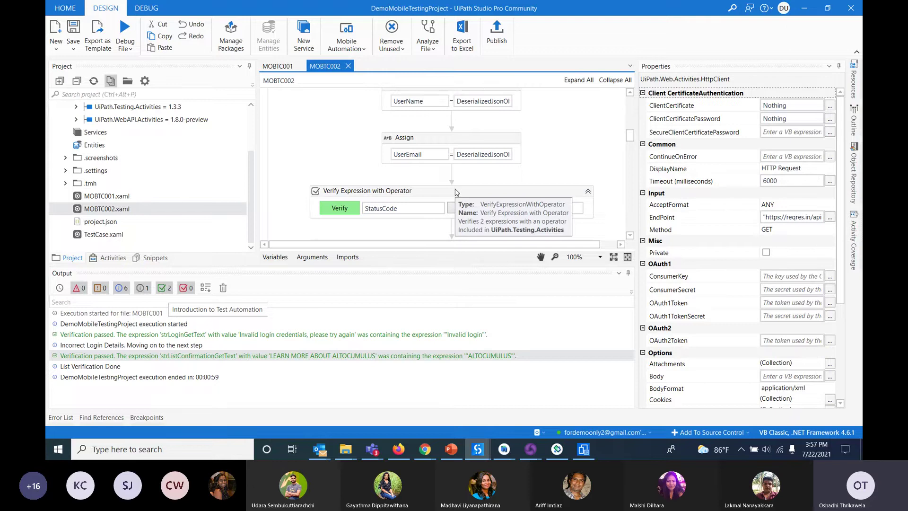
scroll(456, 191, "down", 5)
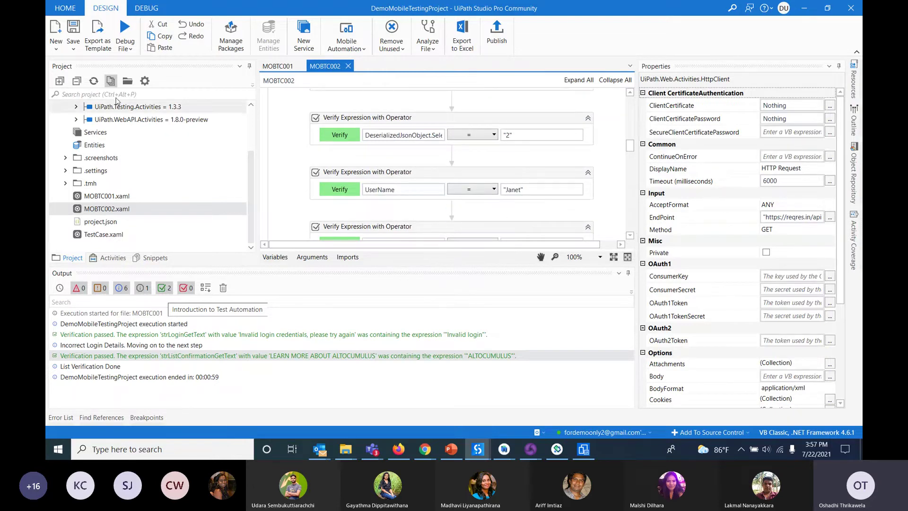
Step: Run the MOBTC002 test case without debugging and close the unresponsive System UI on the emulator
left_click(128, 50)
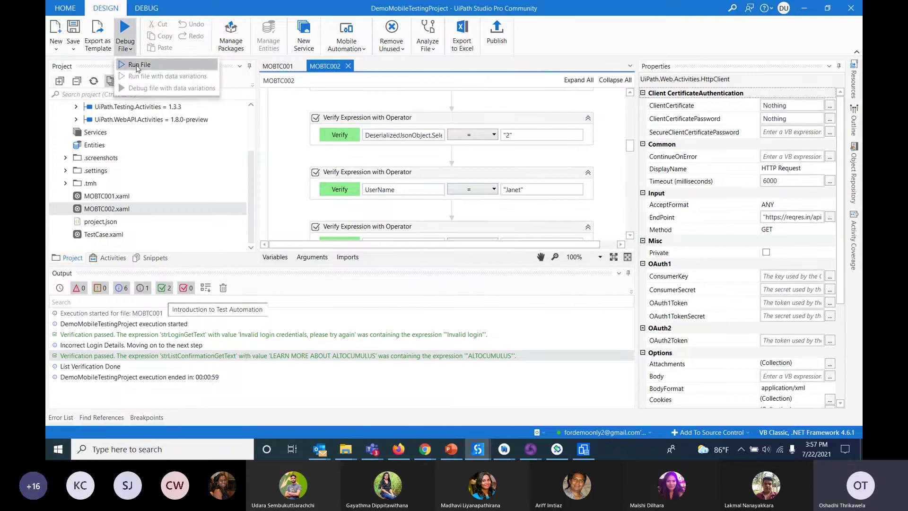
left_click(138, 65)
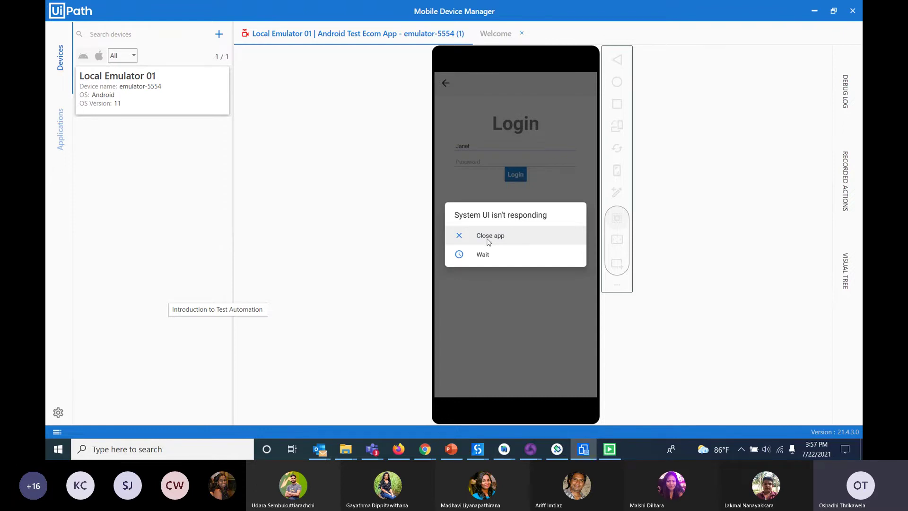
left_click(459, 238)
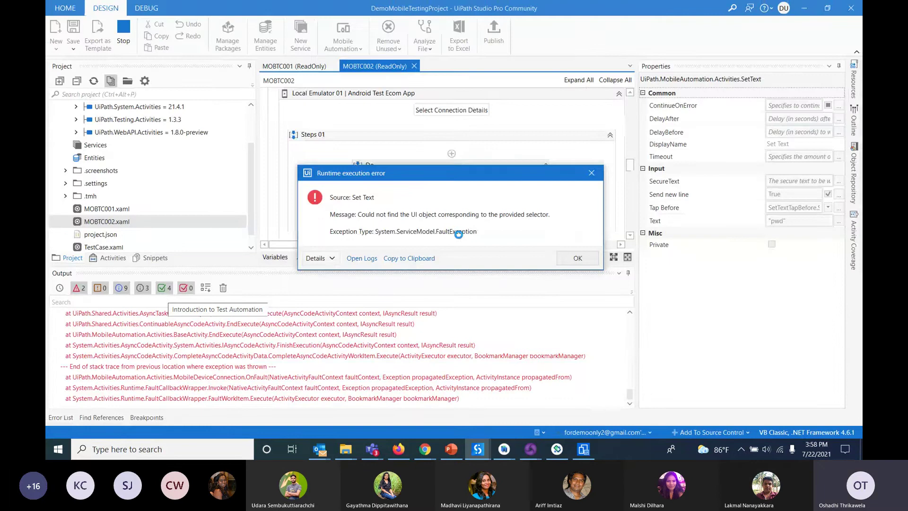
Step: Dismiss the runtime error and review the MOBTC002 run output back to the API verification entries
left_click(577, 258)
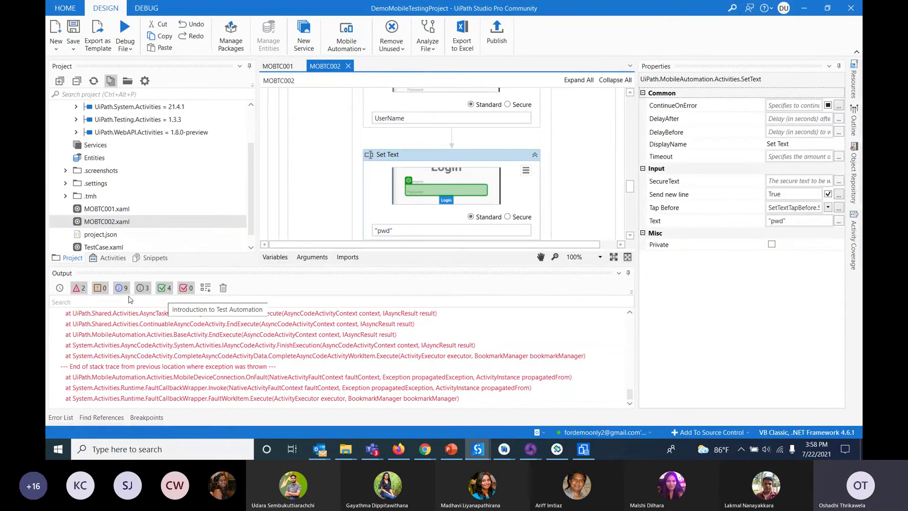
scroll(224, 341, "up", 6)
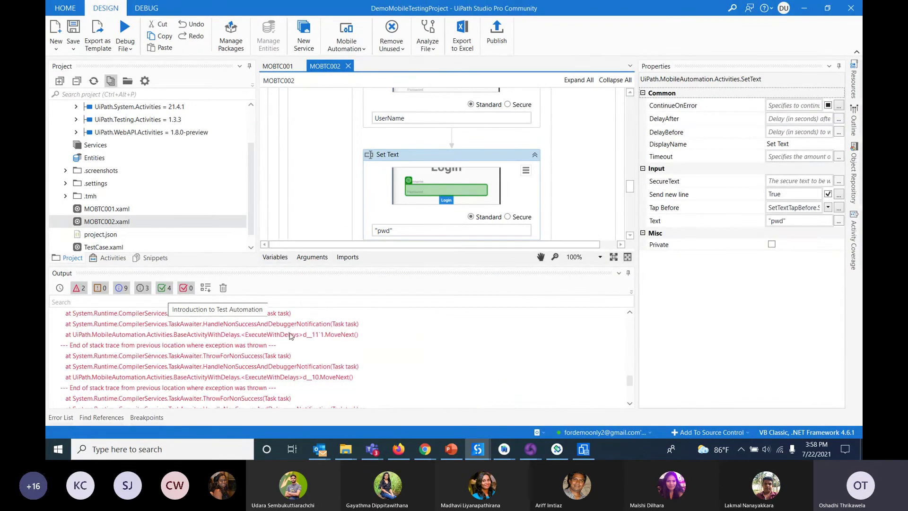
scroll(303, 334, "up", 3)
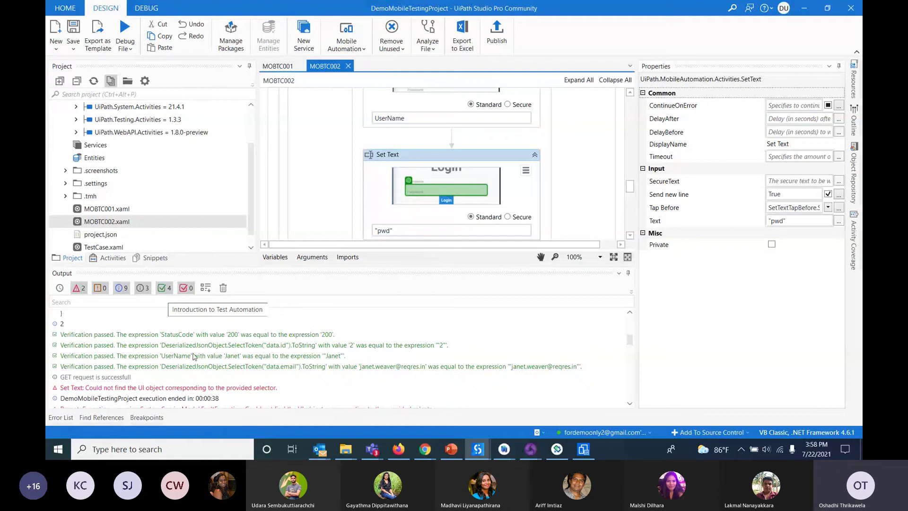
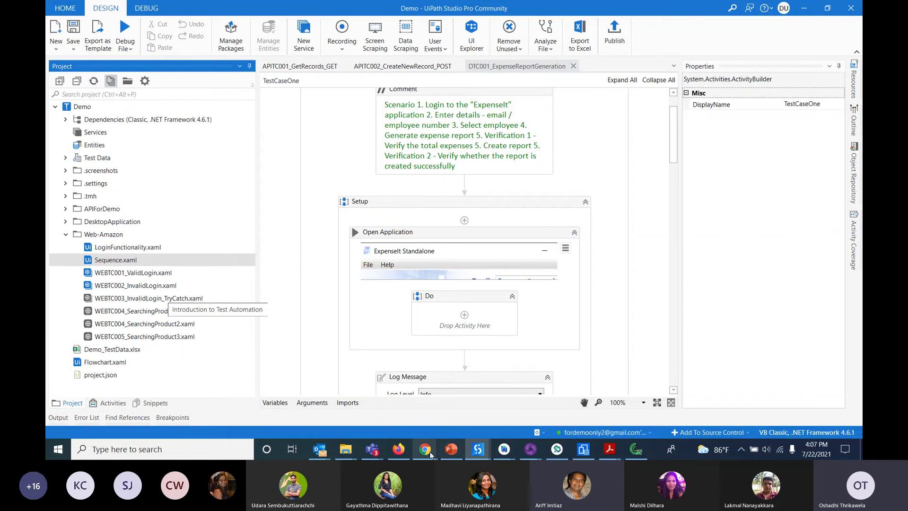
Step: Open DemoTenant's Orchestrator from the UiPath Automation Cloud home page in Chrome, and return to the PowerPoint presentation
mouse_move(425, 449)
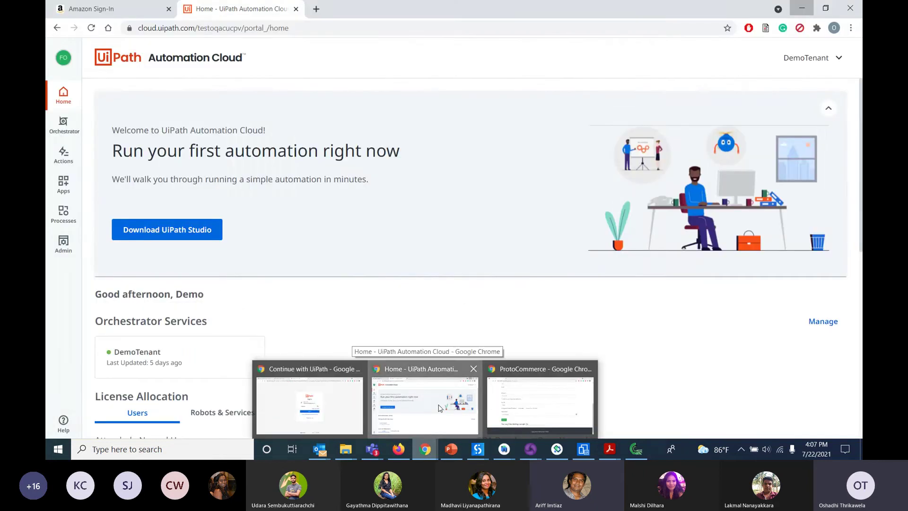
left_click(468, 392)
left_click(122, 371)
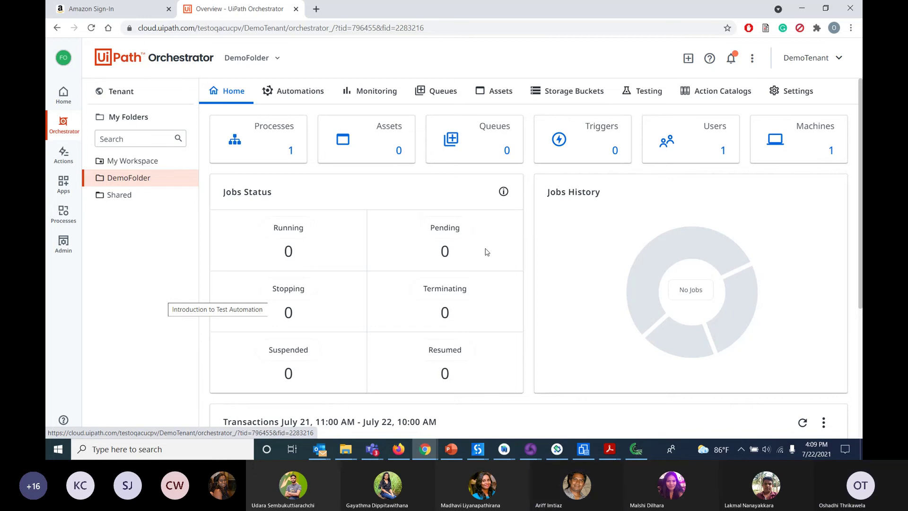
left_click(462, 453)
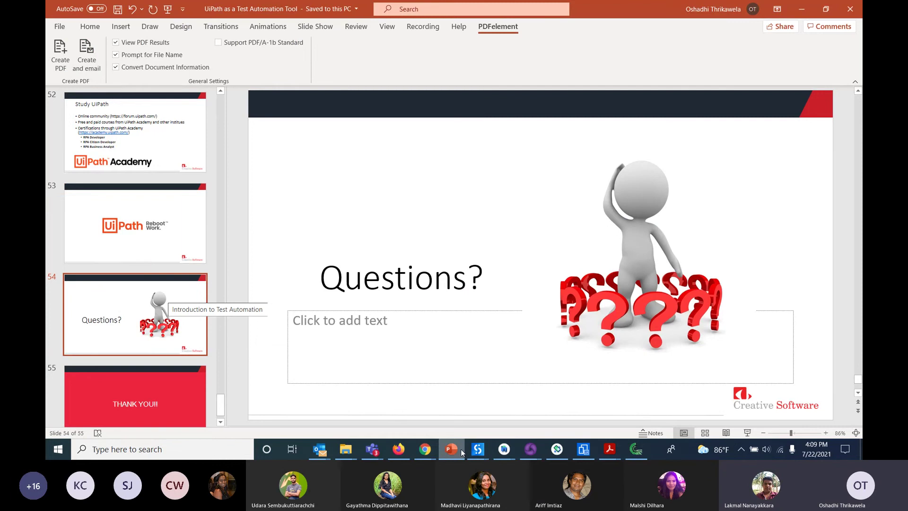